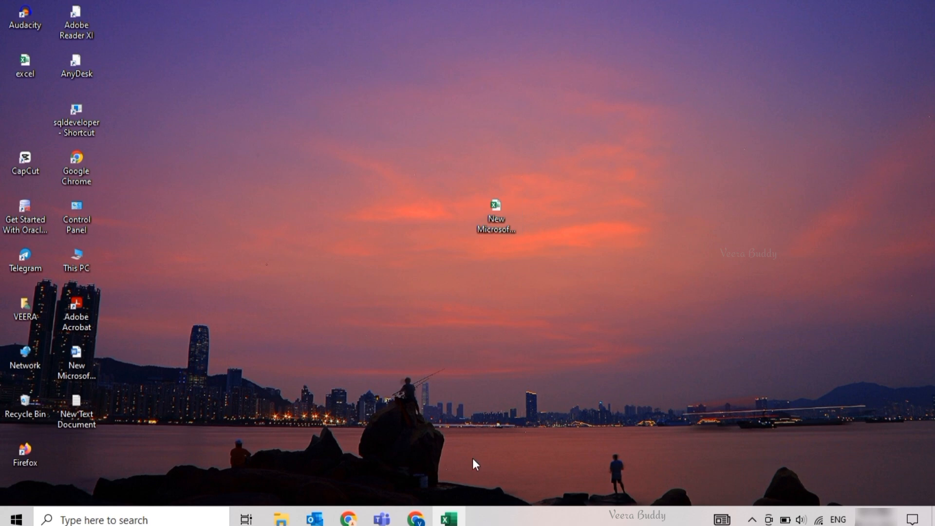
# Switch to the orders spreadsheet in Google Sheets and publish only Sheet1 to the web as a web page.
pyautogui.click(450, 520)
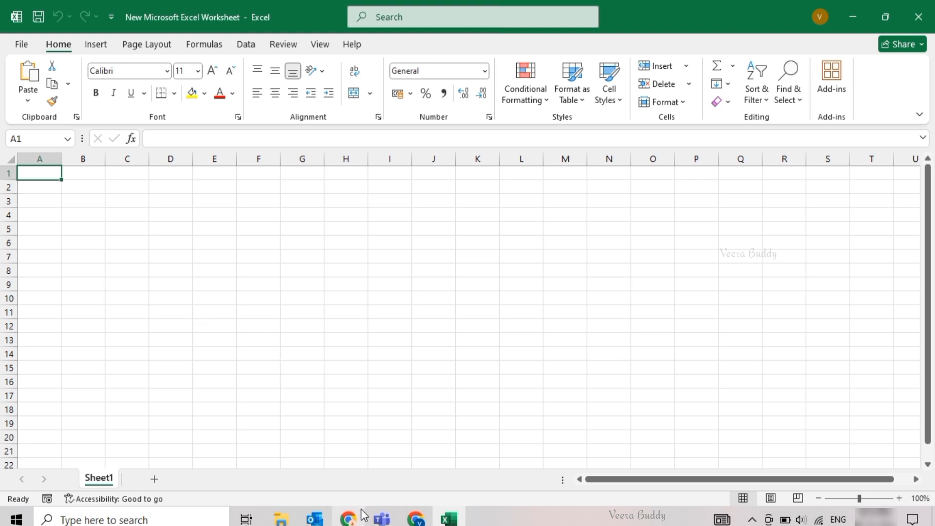
pyautogui.click(419, 519)
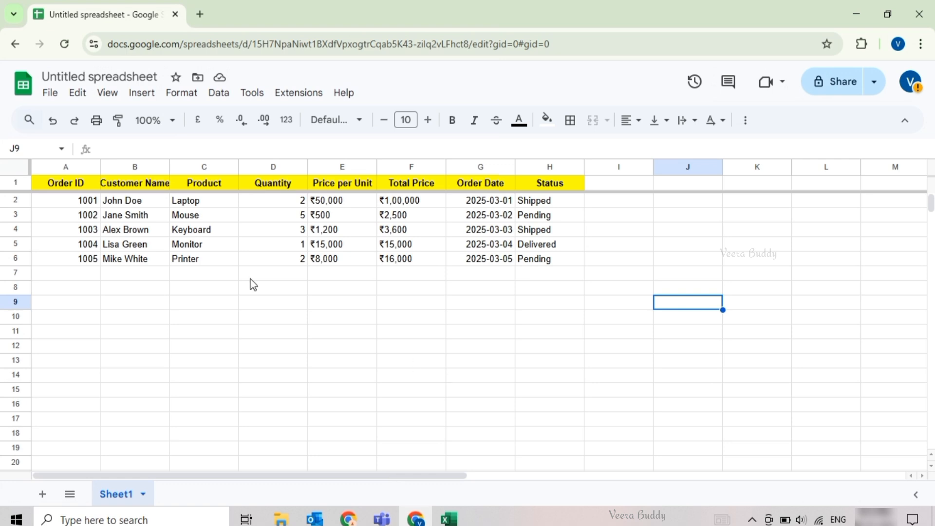
pyautogui.click(51, 94)
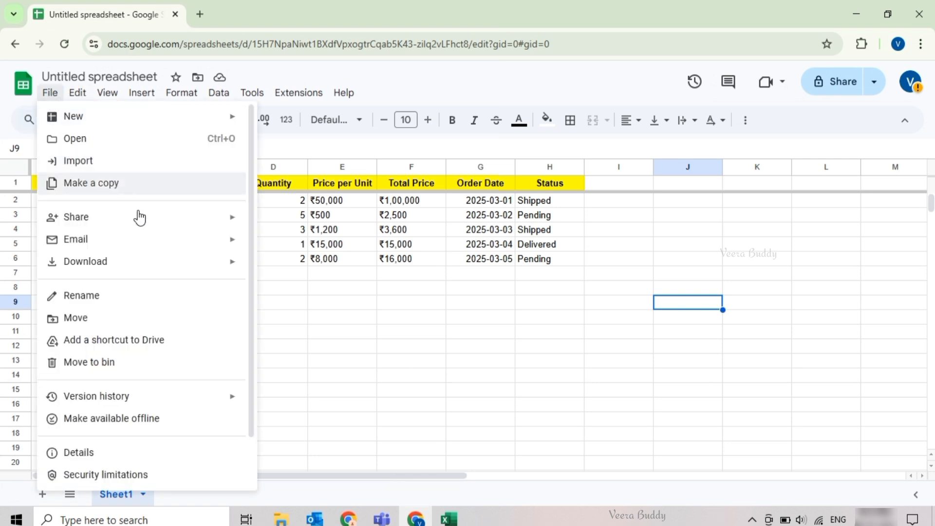
pyautogui.moveTo(199, 225)
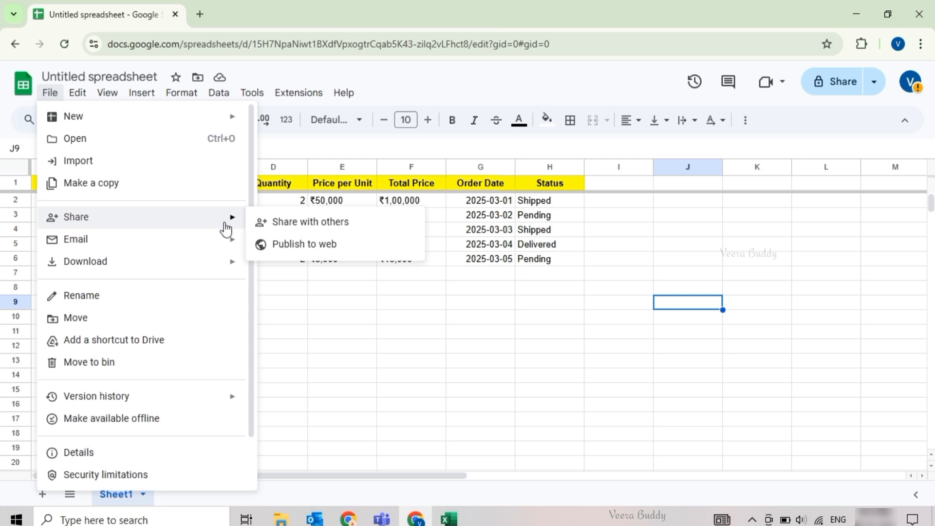
pyautogui.click(294, 246)
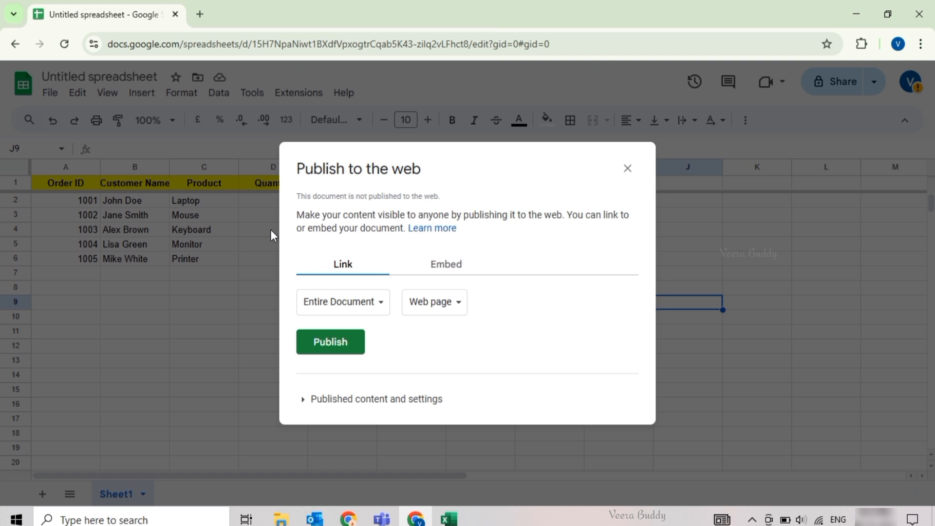
pyautogui.click(371, 309)
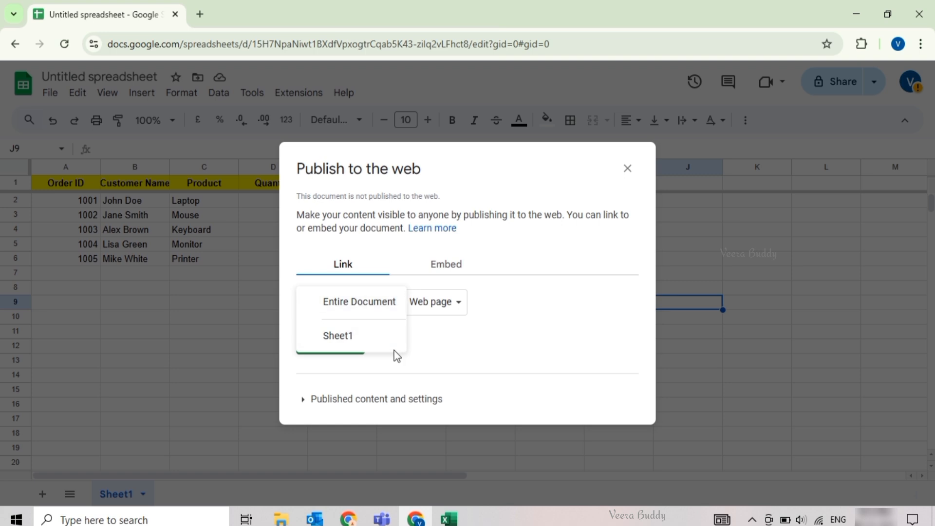
pyautogui.click(351, 340)
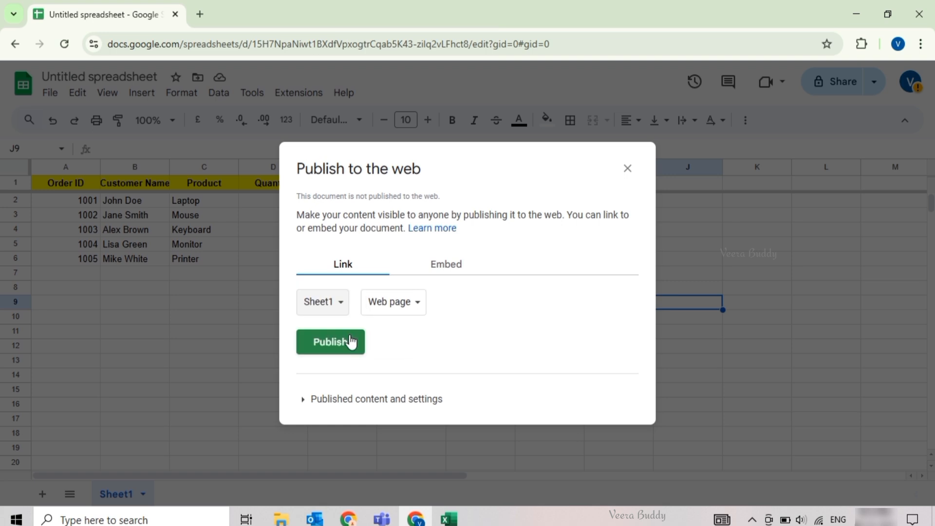
pyautogui.click(310, 348)
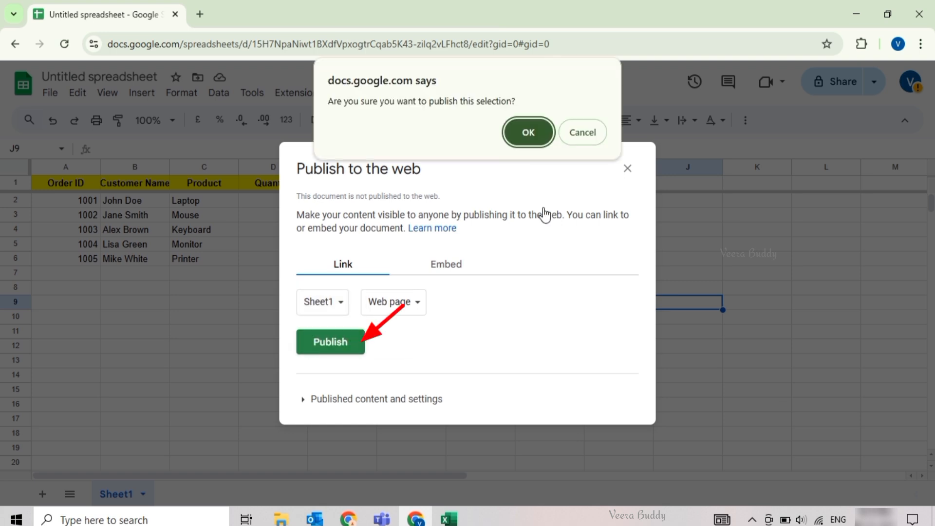
pyautogui.click(528, 132)
# Expand the published content settings and copy the published web link for Sheet1.
pyautogui.hotkey('ctrl', '-')
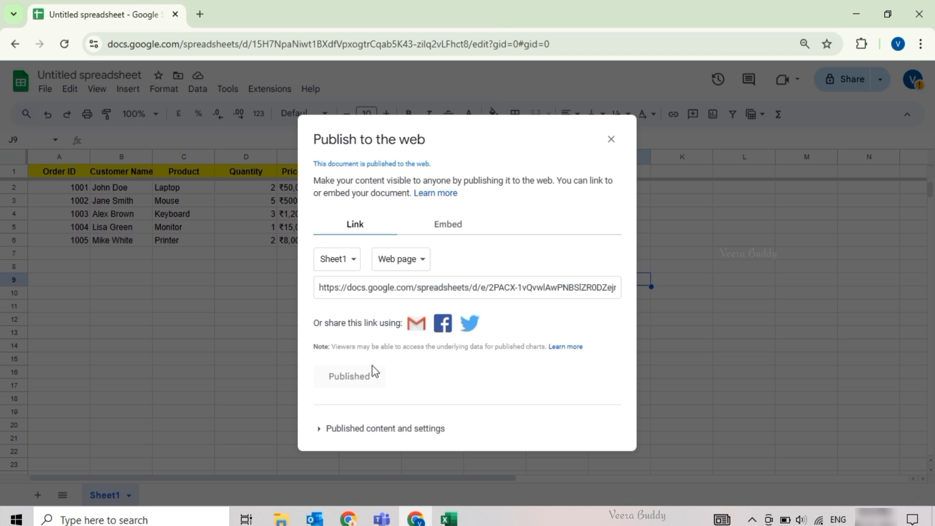
pyautogui.click(325, 430)
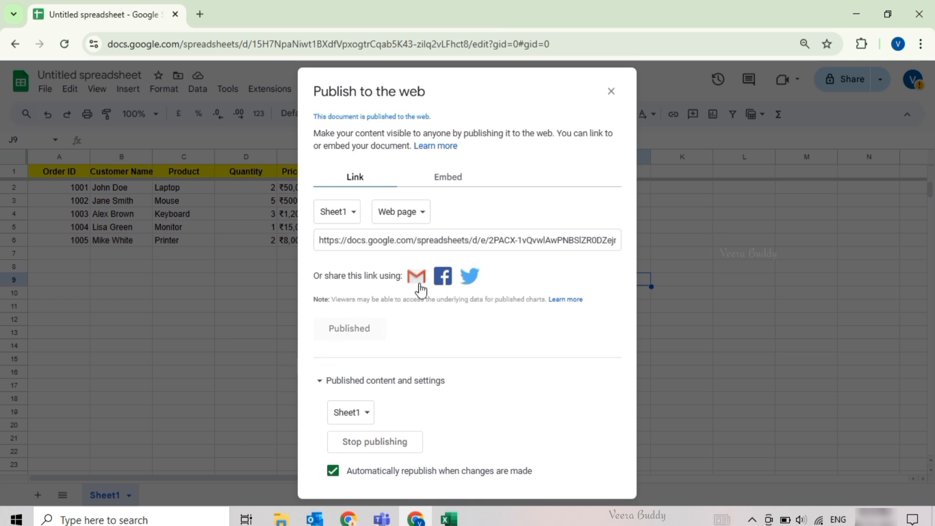
pyautogui.click(399, 241)
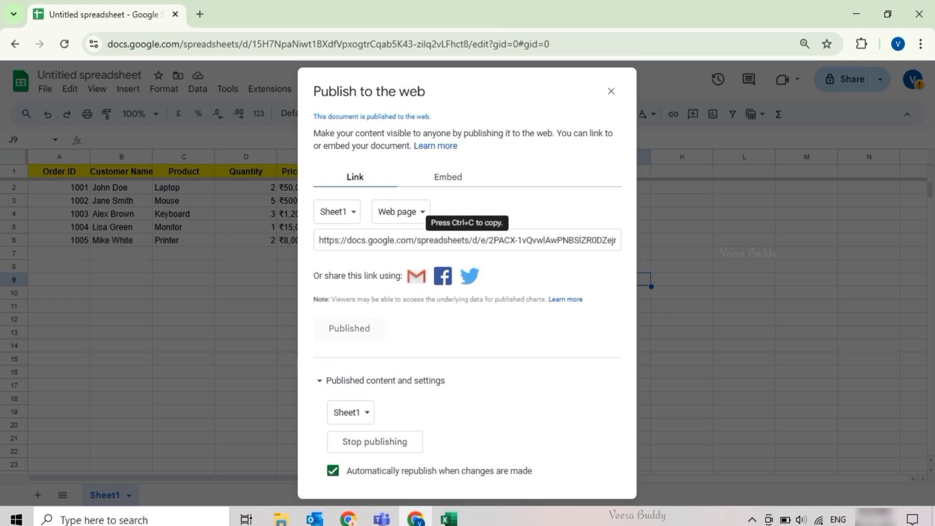
pyautogui.click(398, 241)
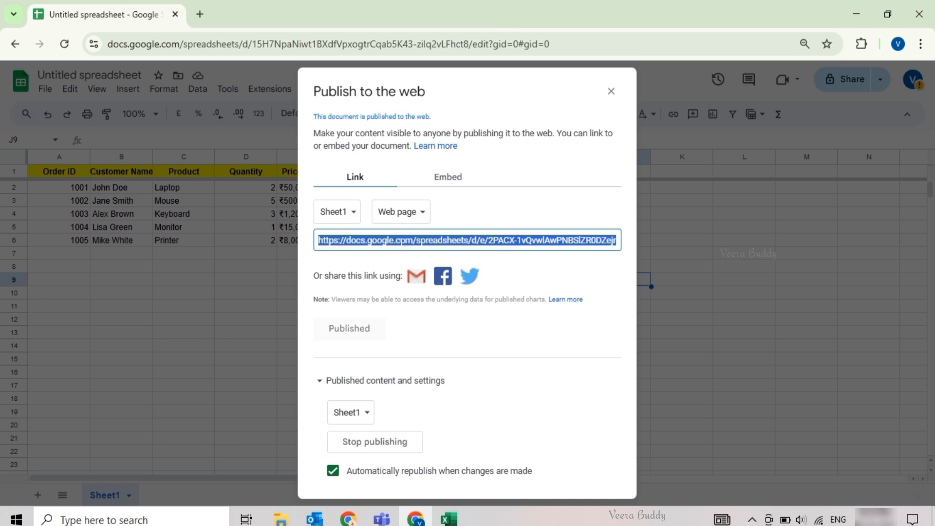
# Switch to Excel, import web data from the copied published link, and open Table 1 in the Power Query Editor.
pyautogui.click(449, 517)
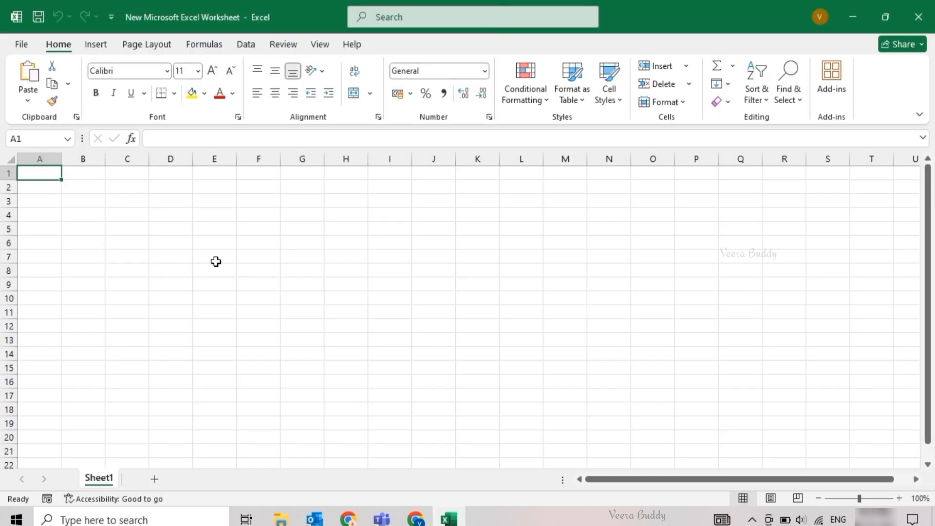
pyautogui.click(246, 45)
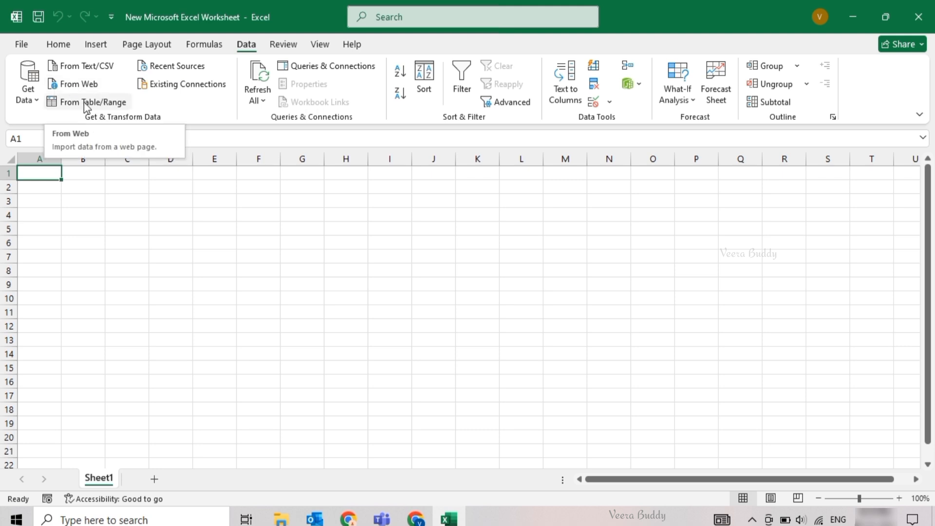
pyautogui.click(32, 105)
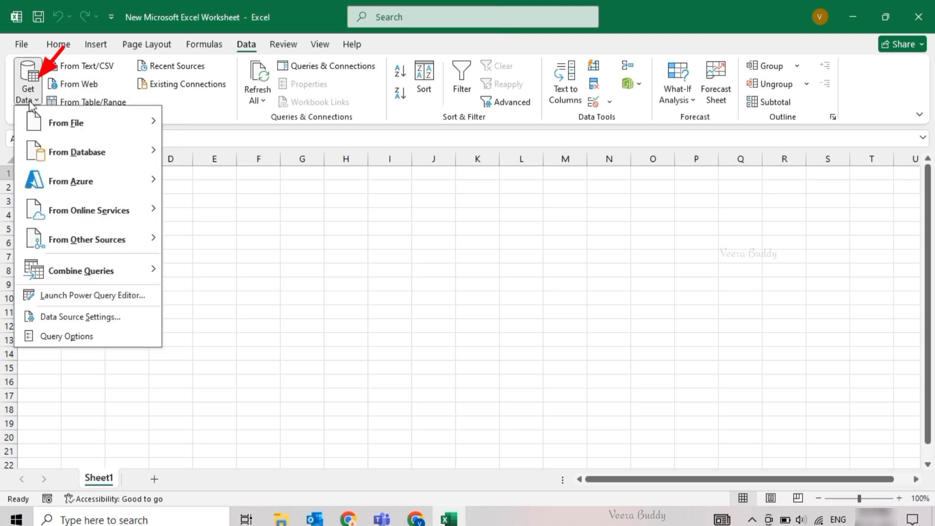
pyautogui.moveTo(115, 159)
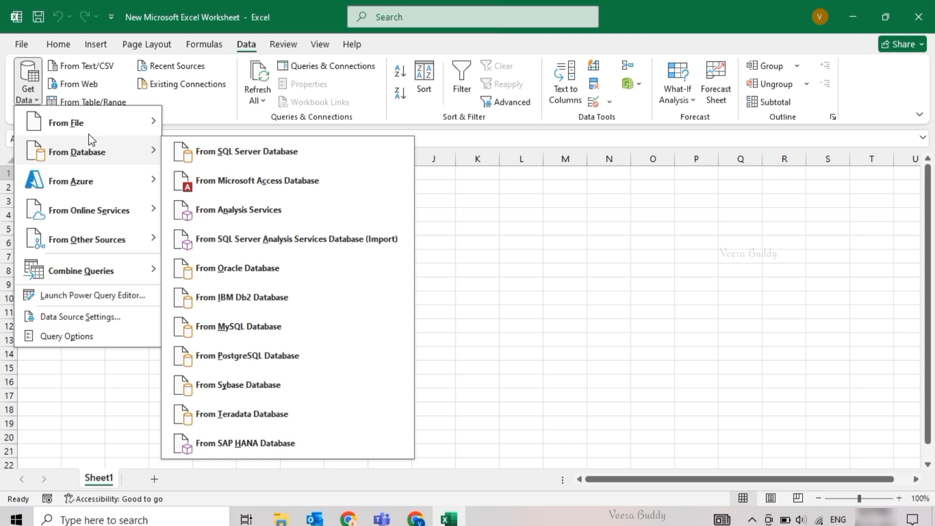
pyautogui.moveTo(117, 251)
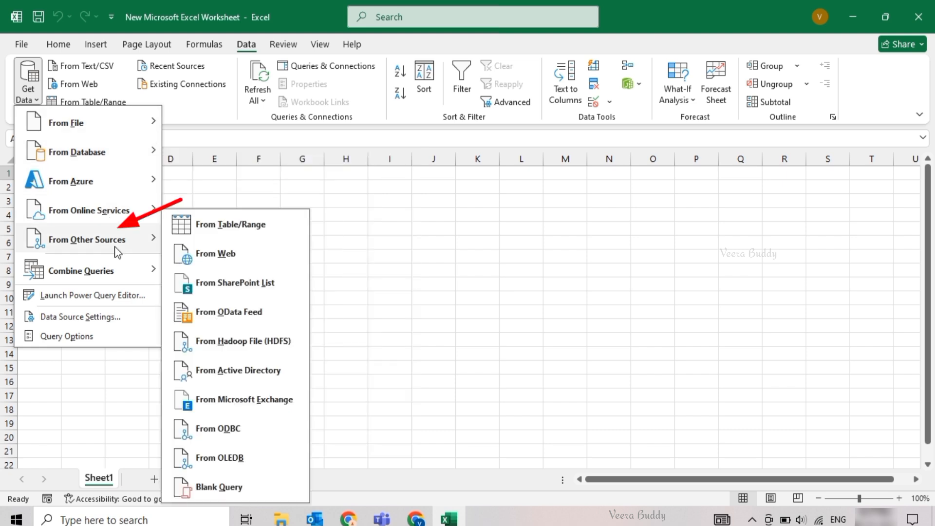
pyautogui.click(228, 257)
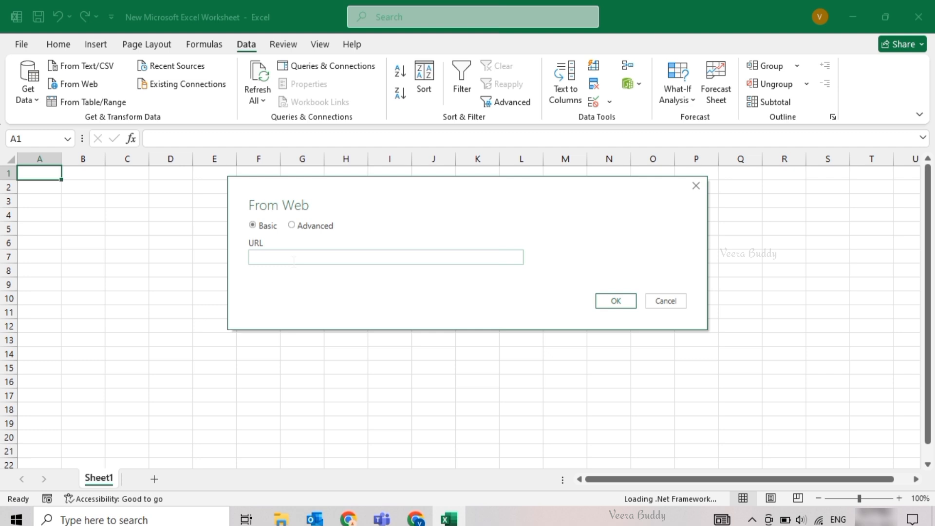
pyautogui.hotkey('ctrl', 'v')
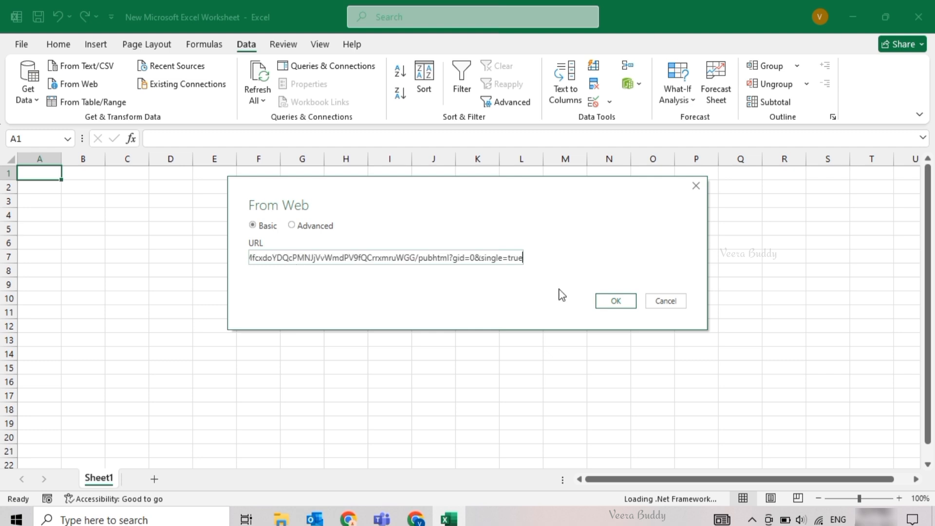
pyautogui.click(615, 301)
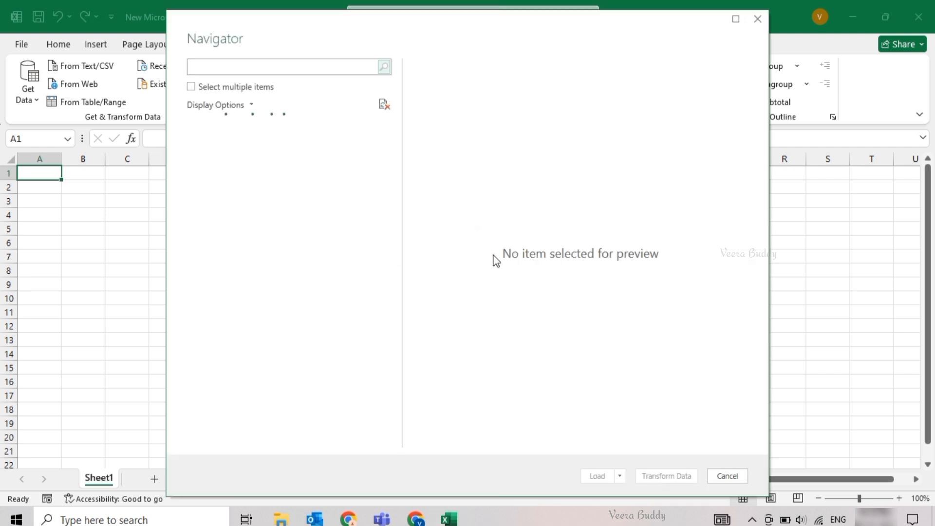
pyautogui.click(291, 142)
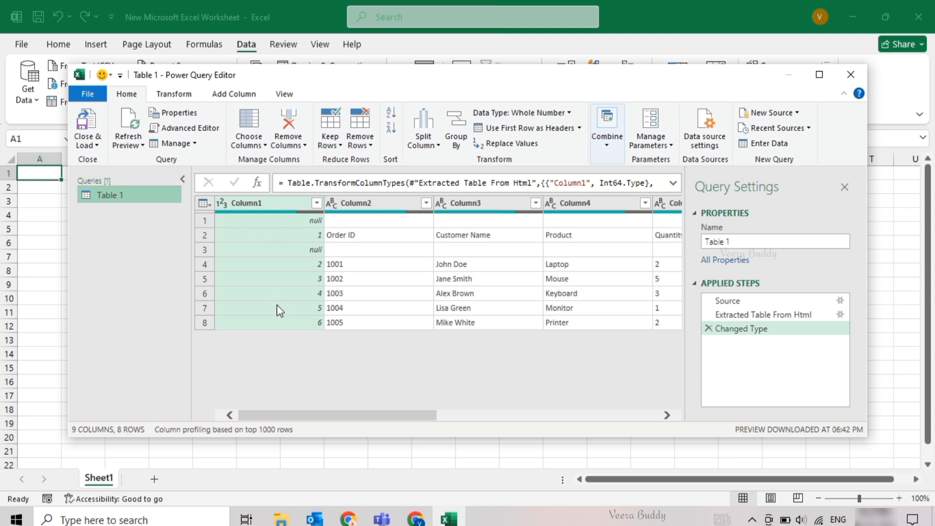
# Remove Column1 and all blank rows from the Table 1 query.
pyautogui.click(288, 121)
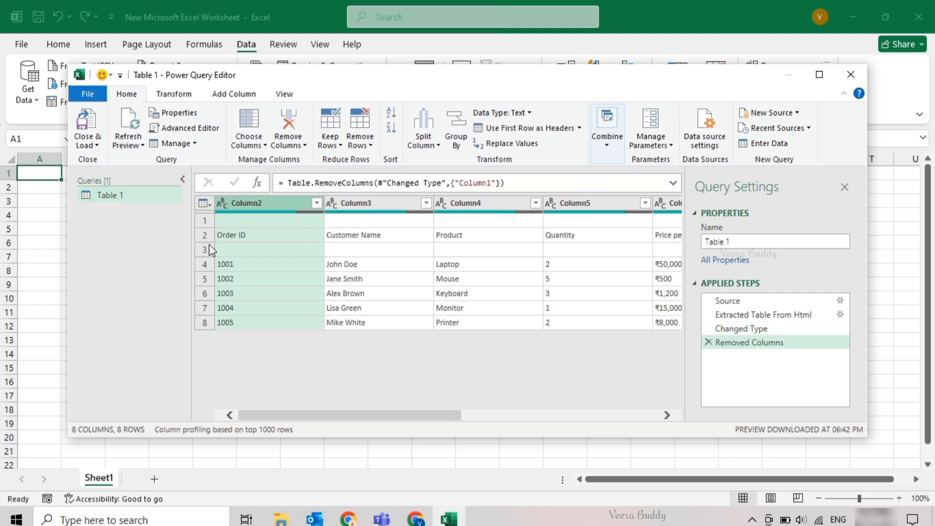
pyautogui.click(203, 221)
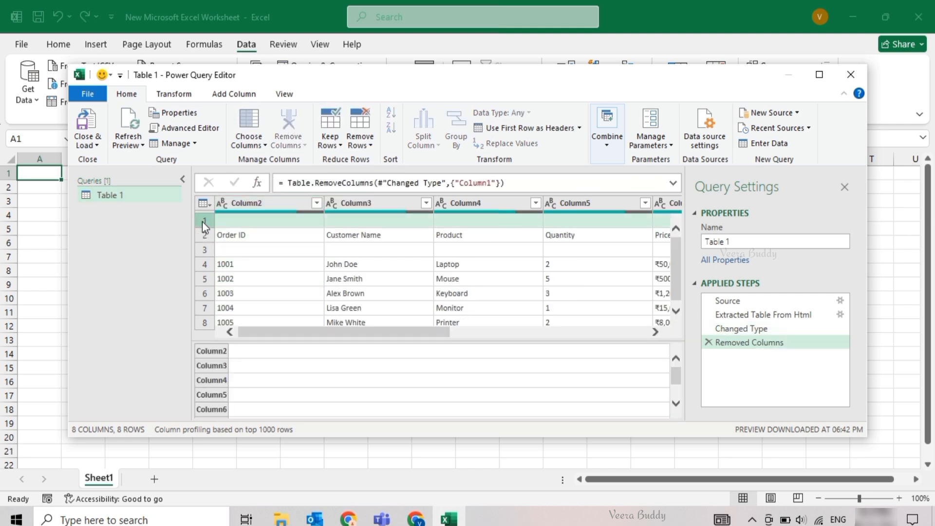
pyautogui.click(362, 126)
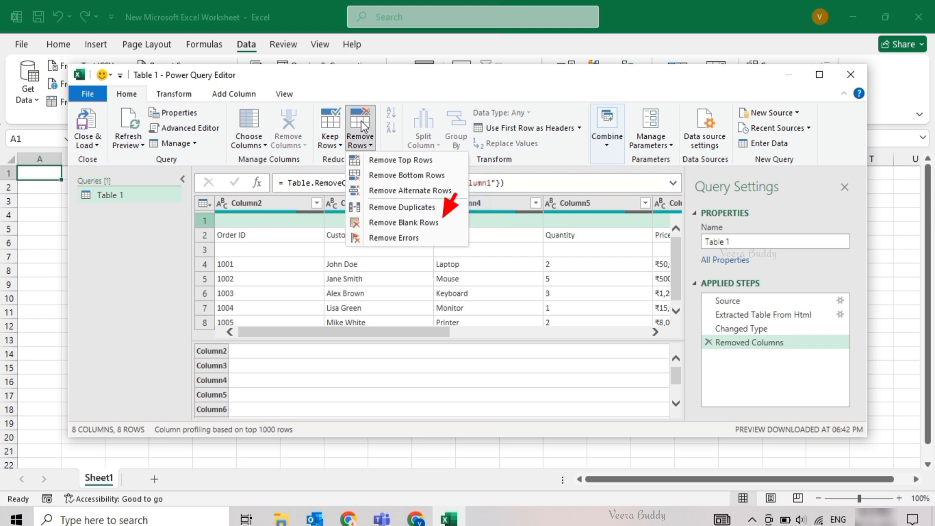
pyautogui.click(403, 223)
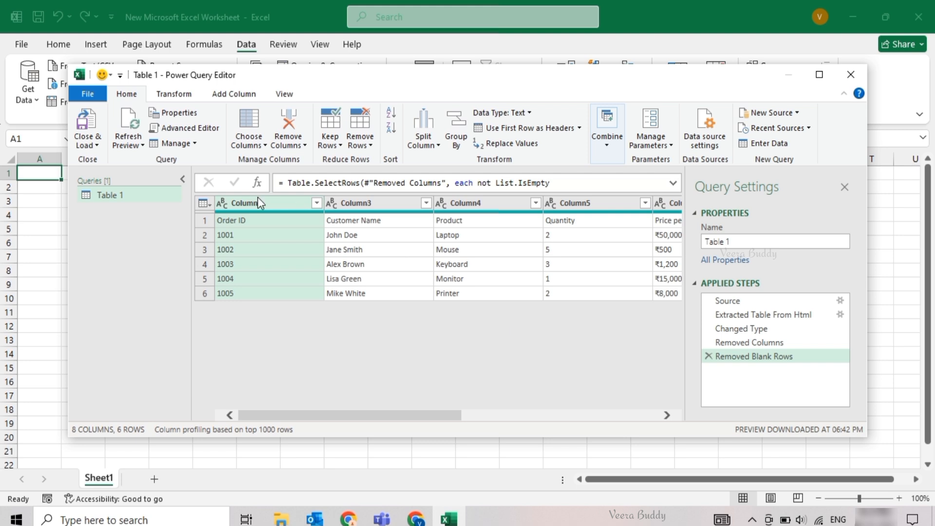
# Use the first row as headers and load the query into the workbook.
pyautogui.click(543, 129)
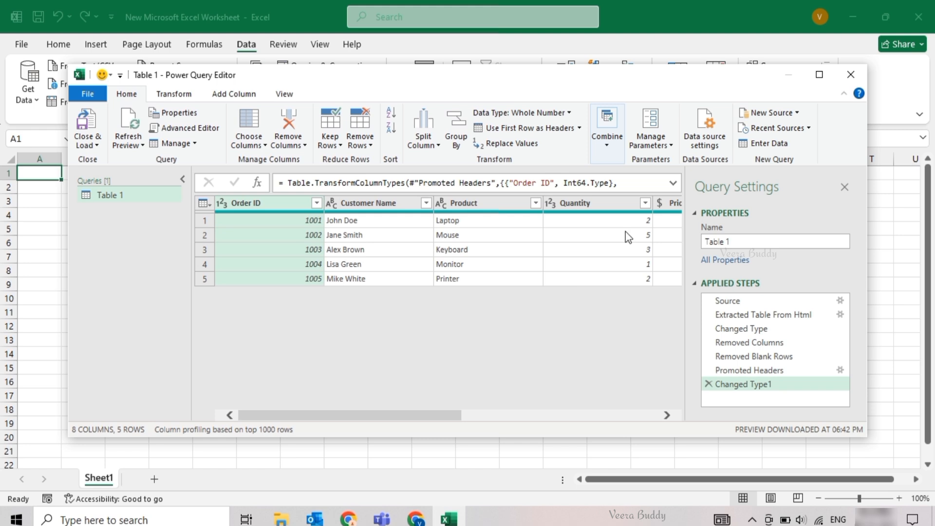
pyautogui.click(93, 146)
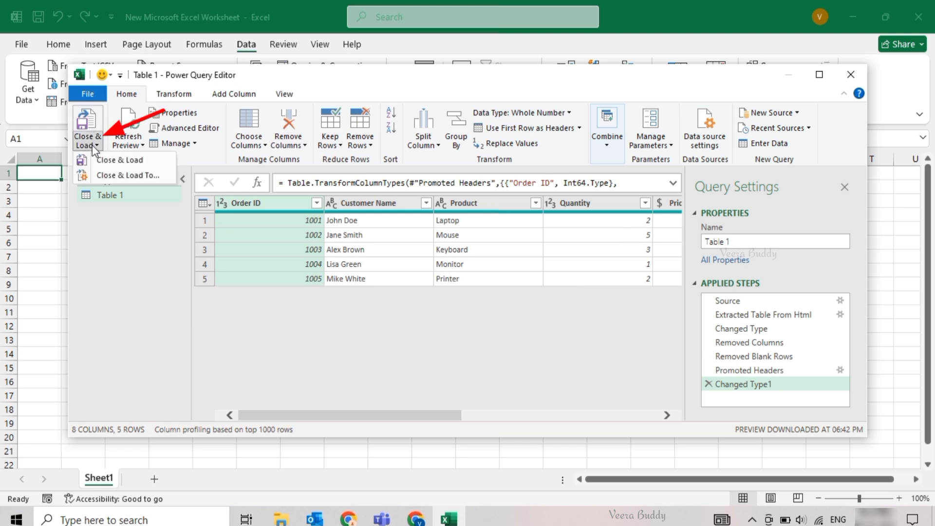
pyautogui.click(125, 161)
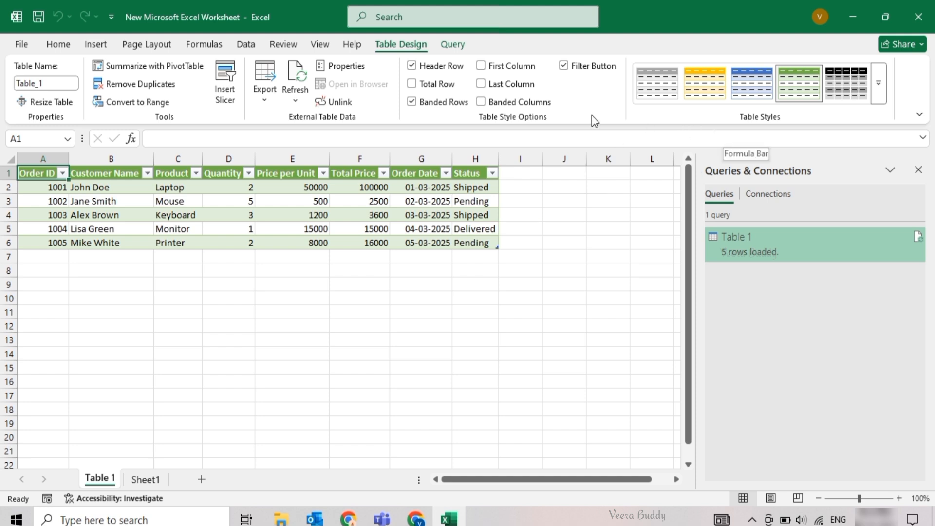
# Turn off banded rows and the filter buttons for the imported orders table.
pyautogui.click(412, 104)
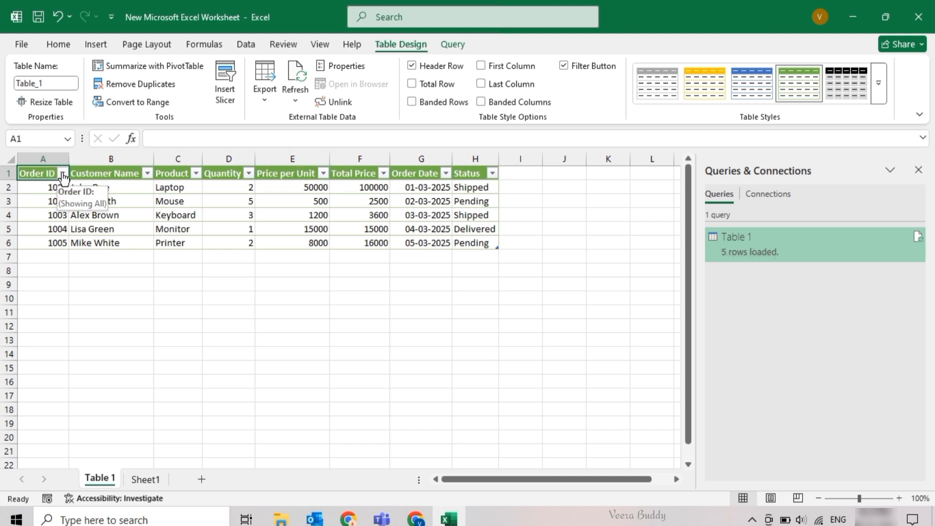
pyautogui.click(564, 65)
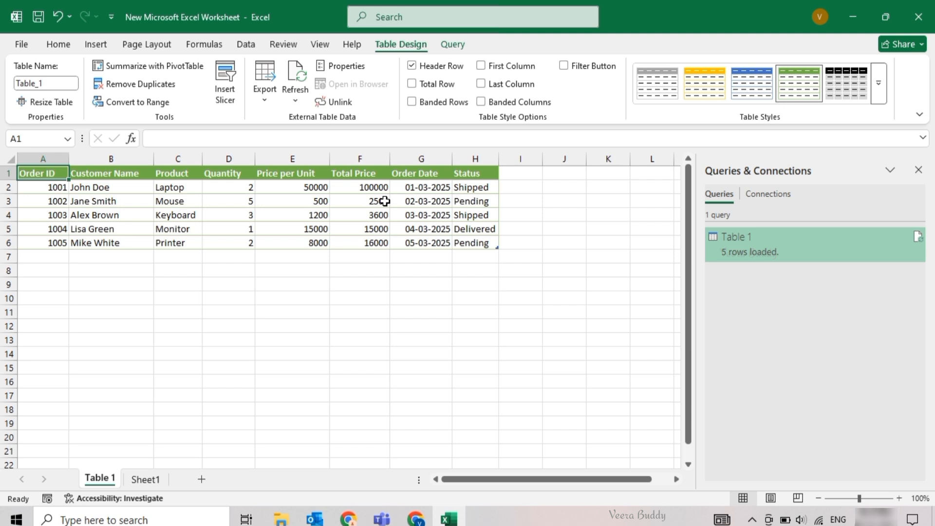
# Set the Table 1 query's properties to refresh every 5 minutes and to refresh data when opening the file.
pyautogui.click(452, 45)
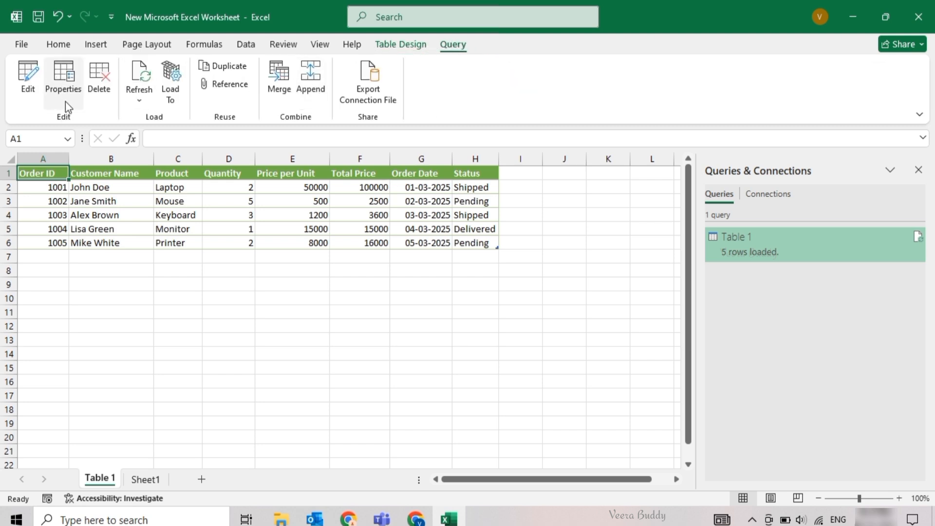
pyautogui.click(66, 88)
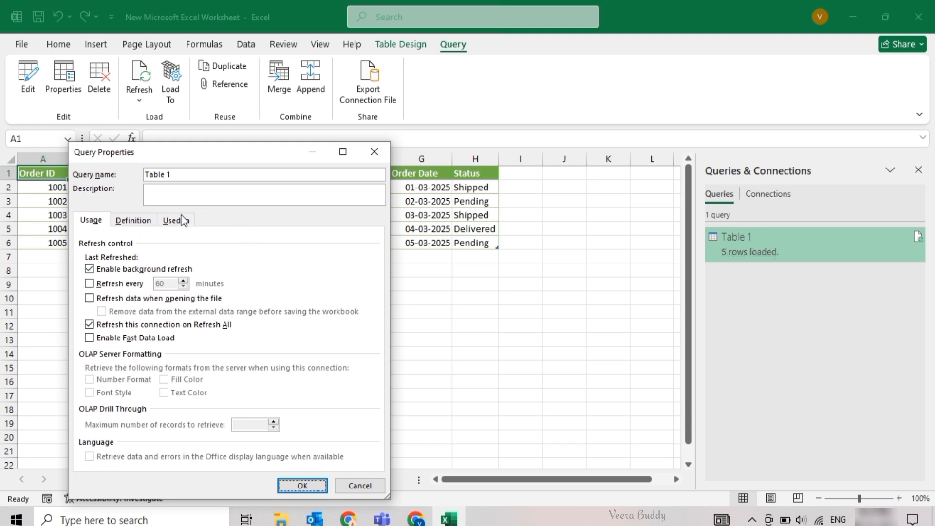
pyautogui.moveTo(161, 155); pyautogui.dragTo(380, 122)
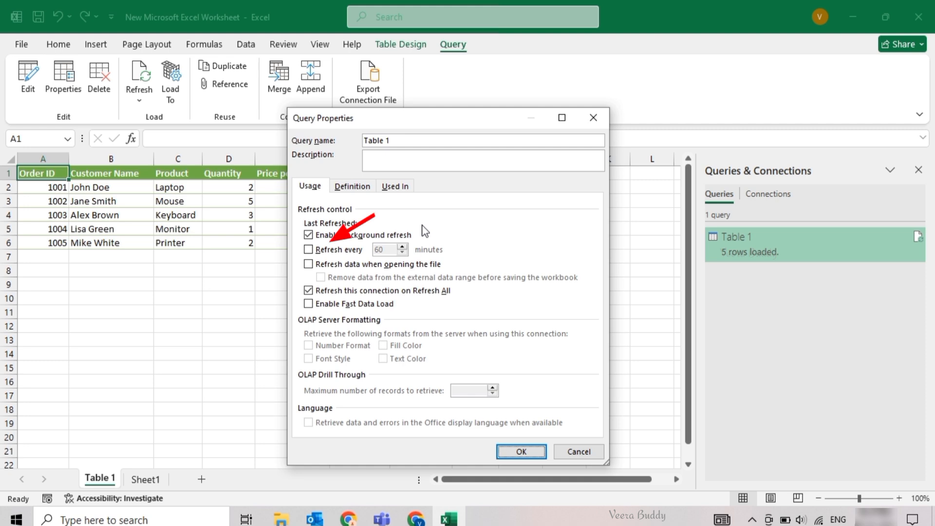
pyautogui.click(308, 249)
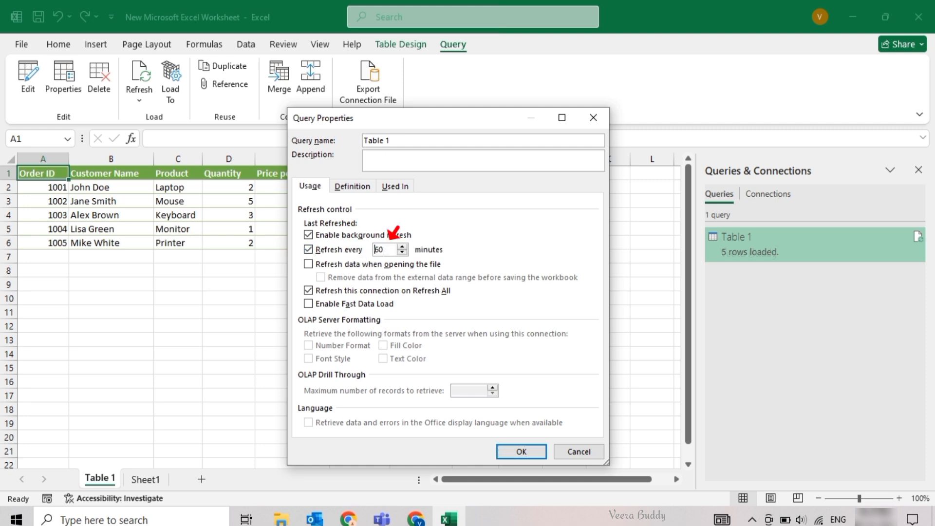
pyautogui.press('BackSpace')
pyautogui.press('BackSpace')
pyautogui.write('5')
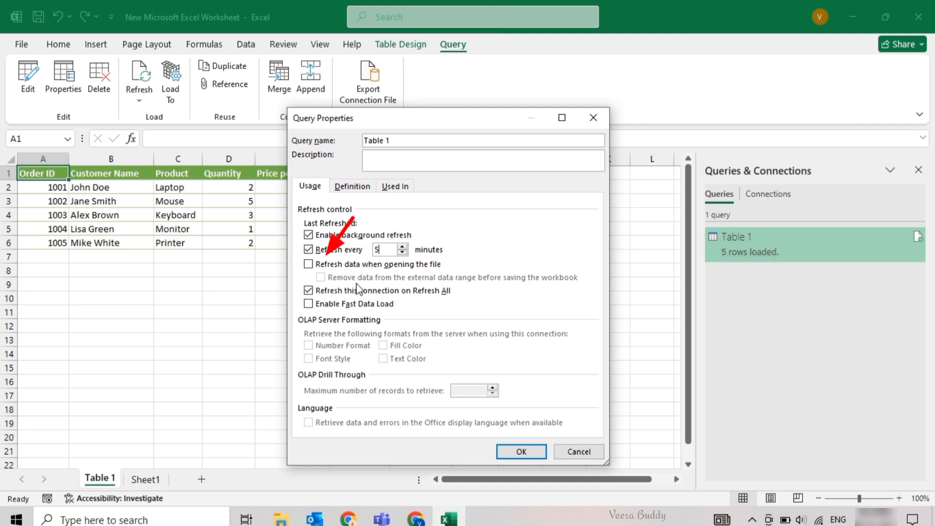
pyautogui.click(309, 265)
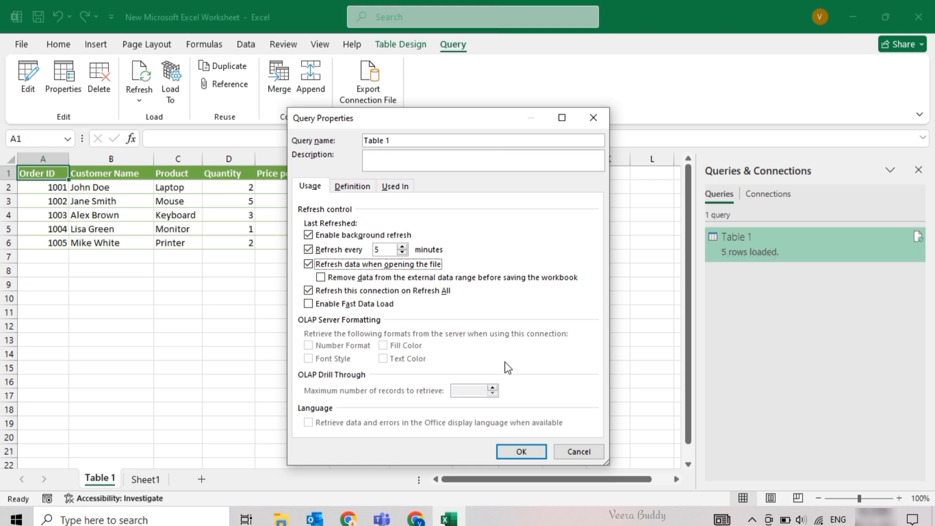
pyautogui.click(511, 451)
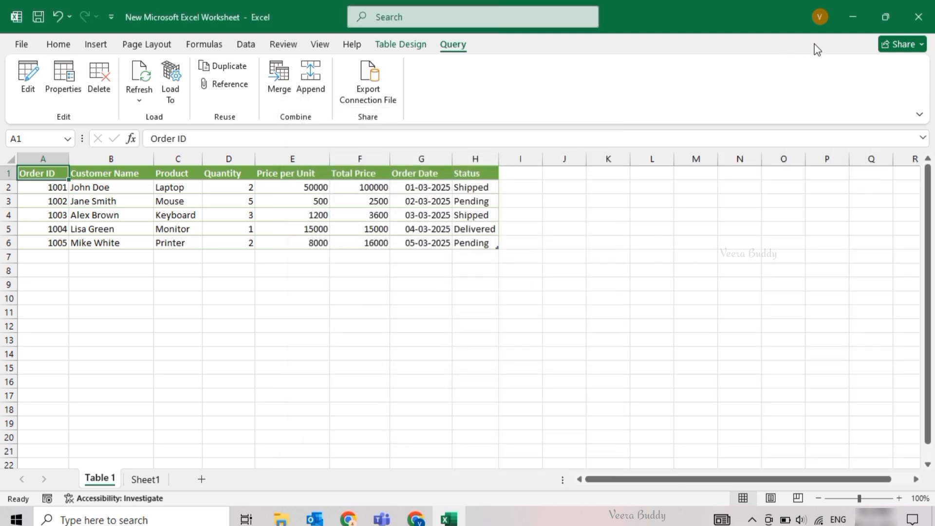
# Close the workbook, reopen New Microsoft Excel Worksheet from the desktop, and enable its external data connections.
pyautogui.click(931, 11)
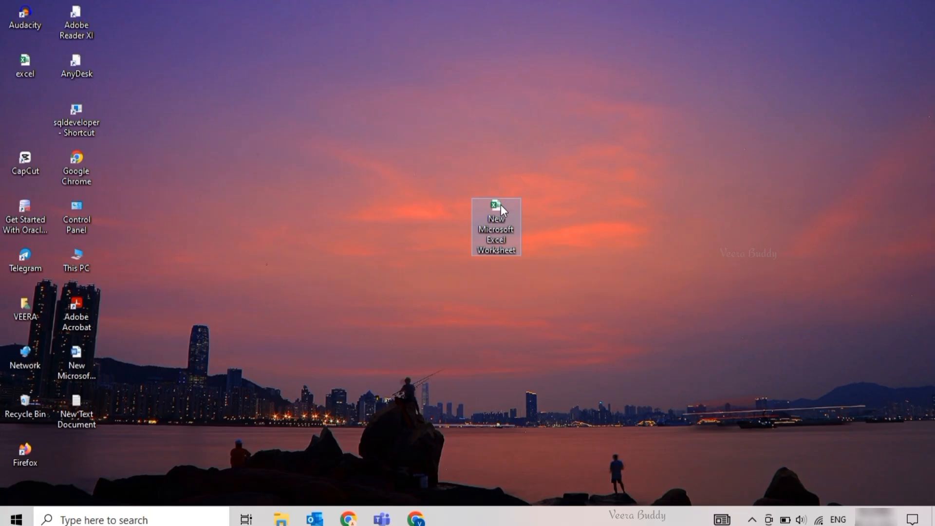
pyautogui.doubleClick(500, 205)
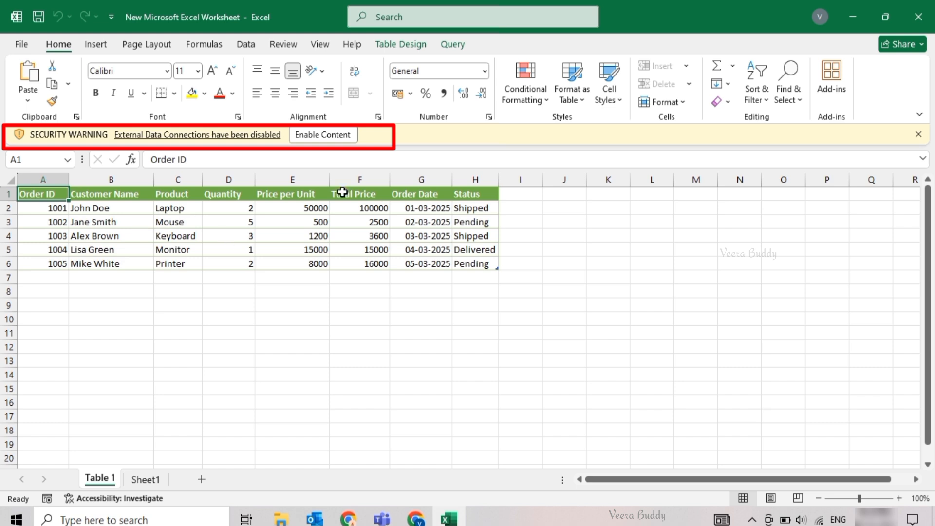
pyautogui.click(330, 135)
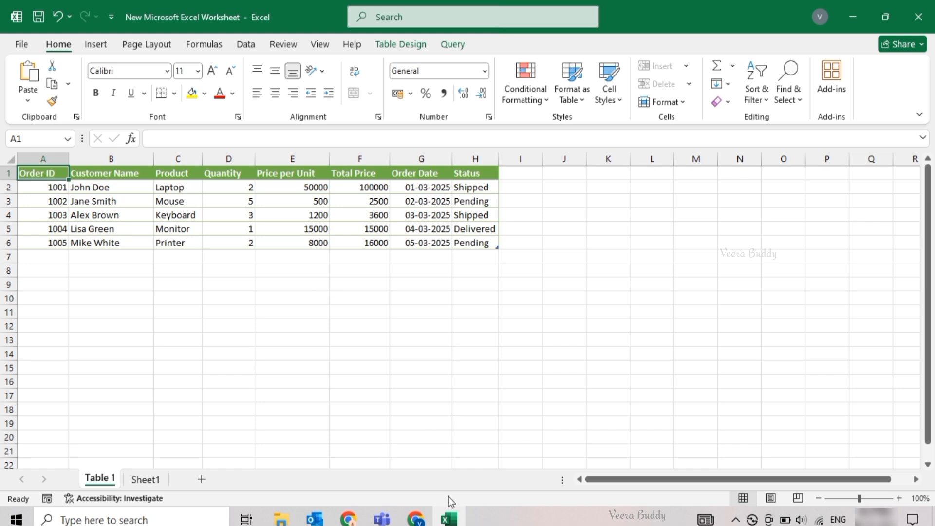
# Switch to Google Sheets and fill row 7 with an order ID, customer name, Mobile, quantity 1, price and total ₹15,000, date 06/03/2025, status Shipped.
pyautogui.click(415, 518)
pyautogui.click(78, 254)
pyautogui.write('1006')
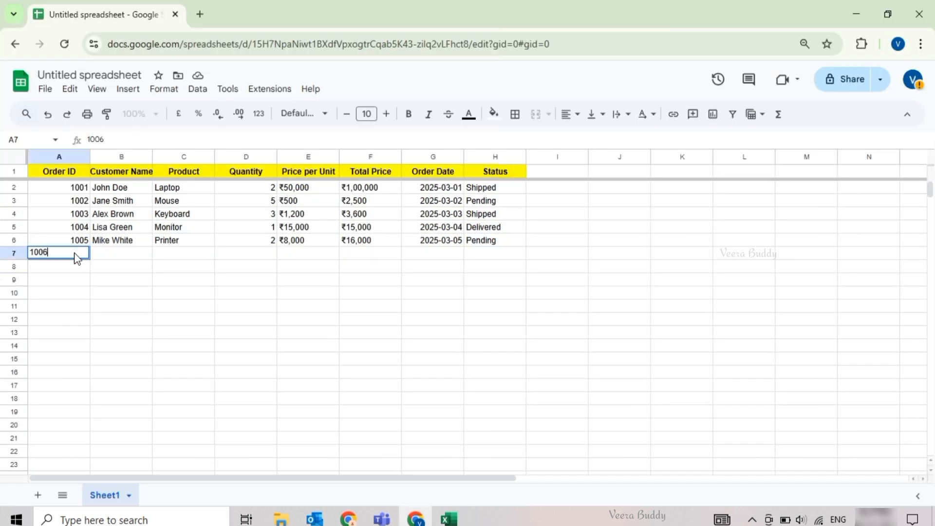
pyautogui.press('Tab')
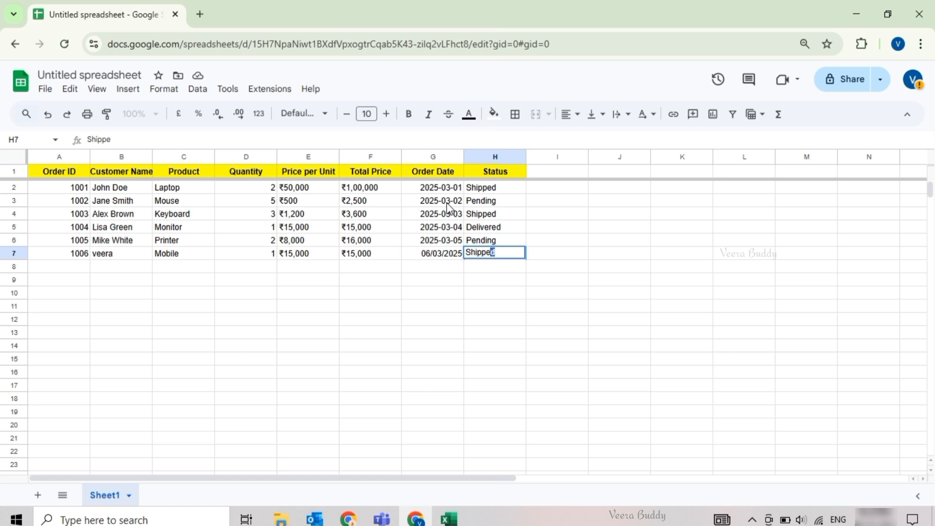
pyautogui.click(494, 292)
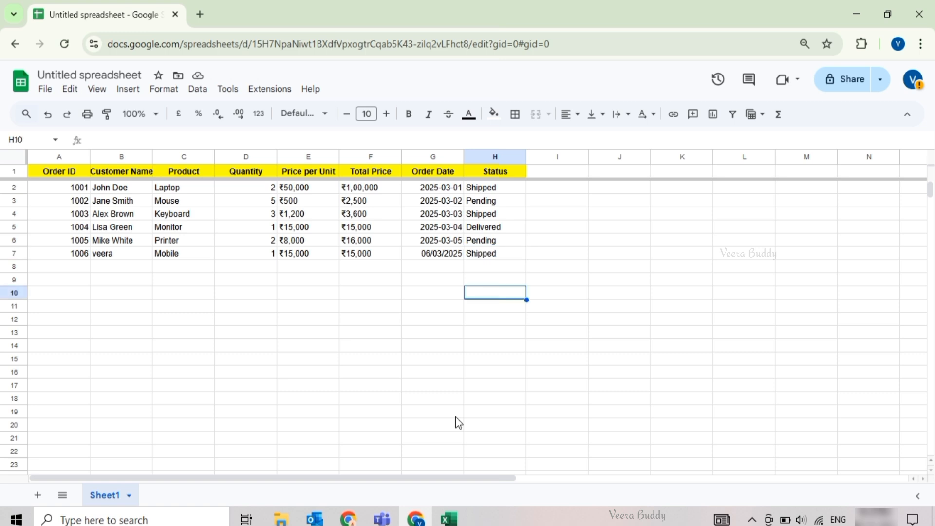
# Switch back to the Excel workbook and check the Table 1 sheet for the newly added Mobile order after the automatic refresh.
pyautogui.moveTo(448, 517)
pyautogui.click(402, 455)
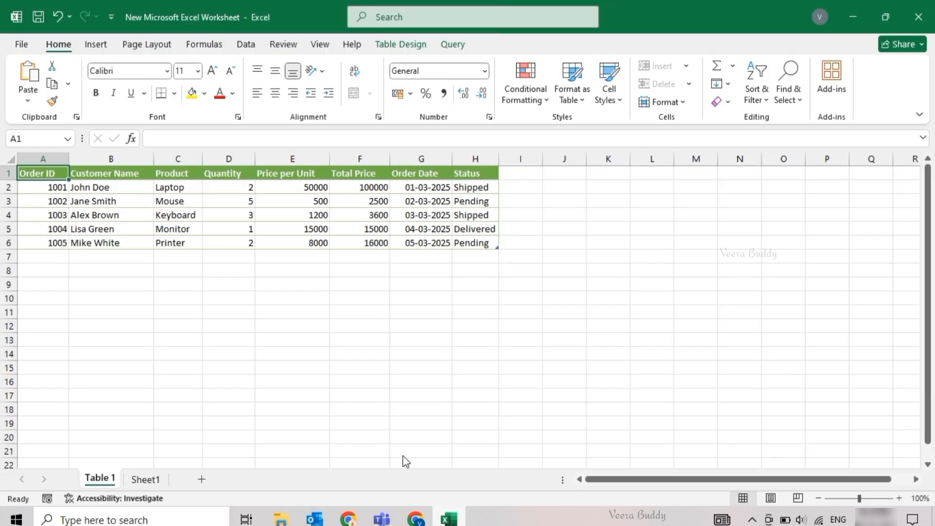
pyautogui.scroll(-3, 386, 364)
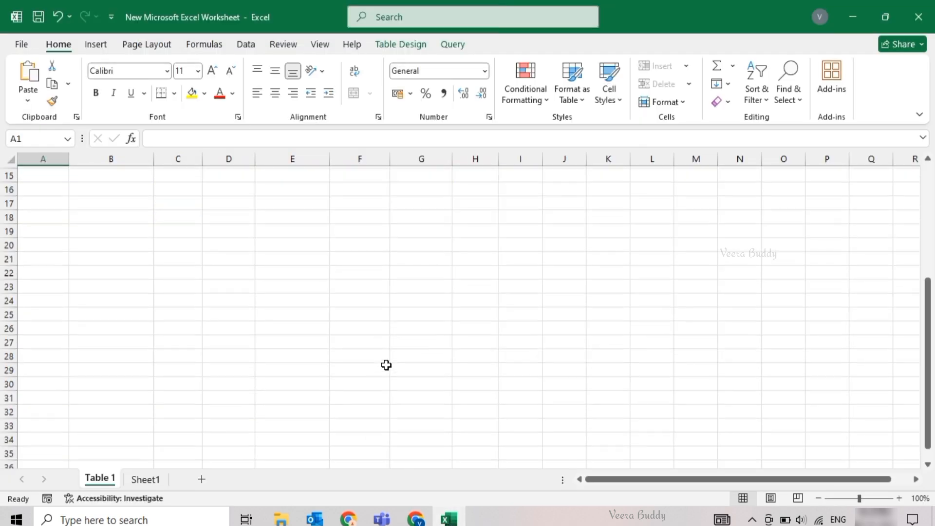
pyautogui.scroll(3, 386, 365)
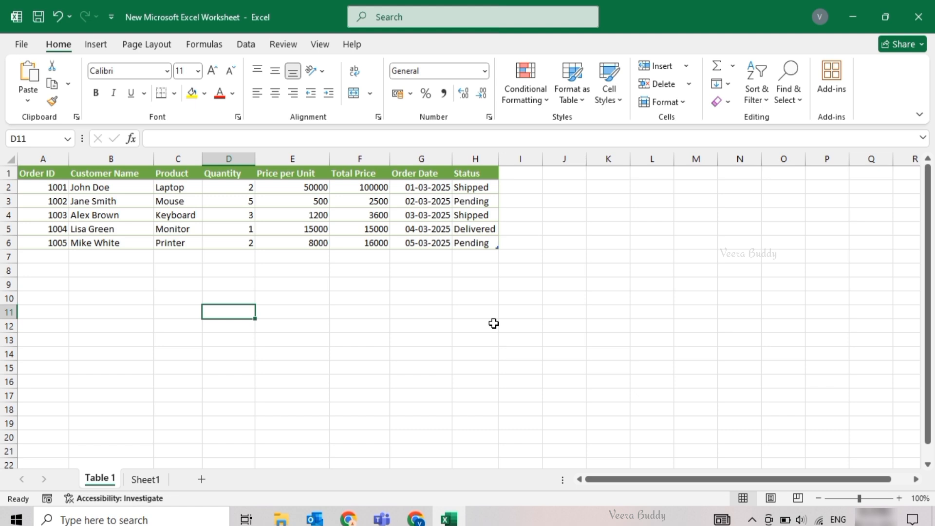
pyautogui.click(739, 395)
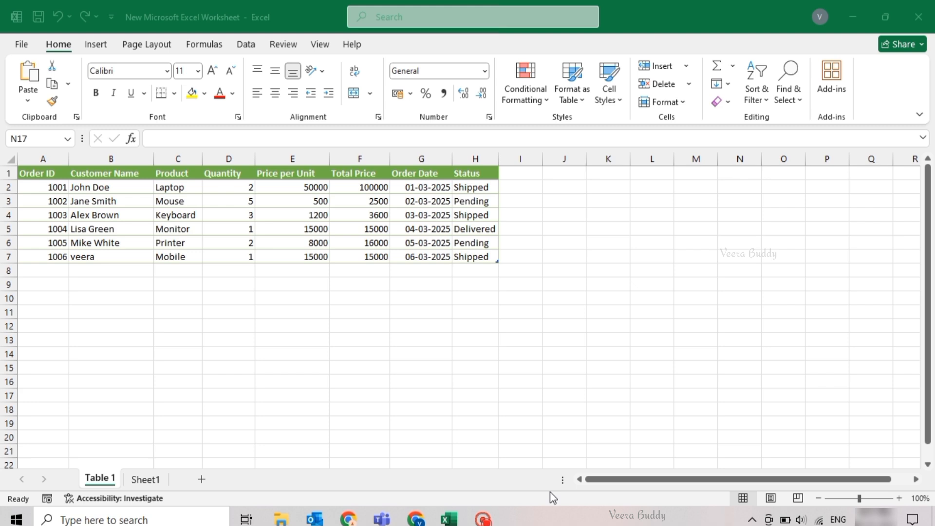
pyautogui.click(550, 493)
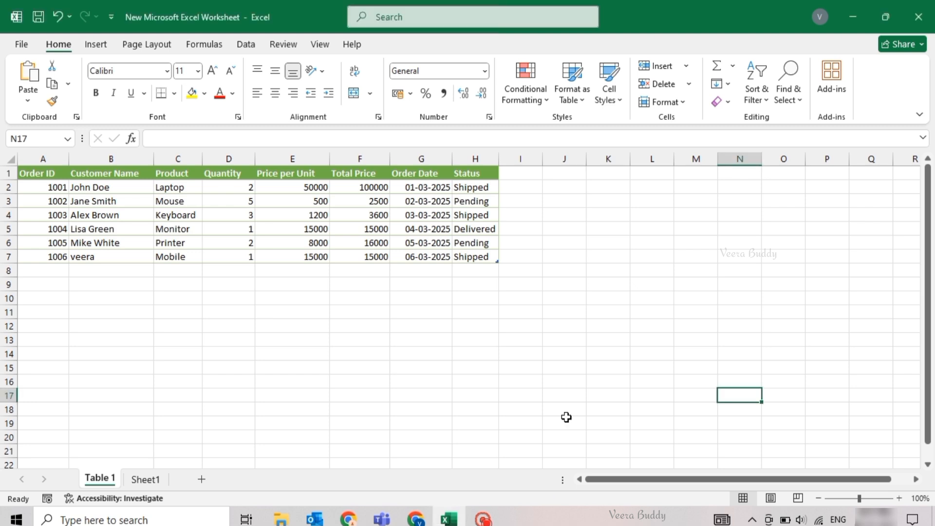